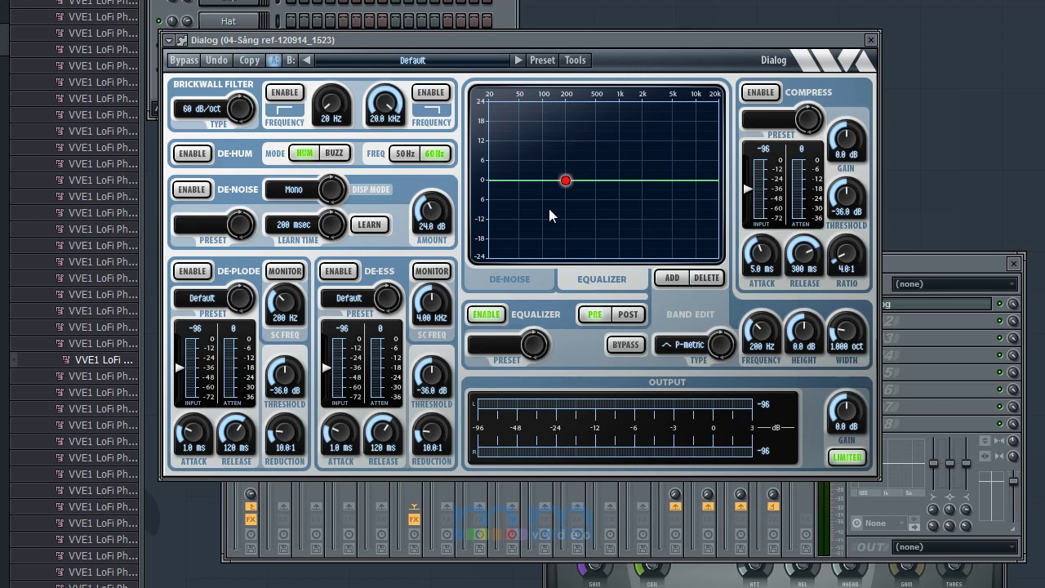
Move the red equalizer band to about 520 Hz and bring the Dialog plug-in in front of the mixer.
left_click_drag(571, 180, 598, 181)
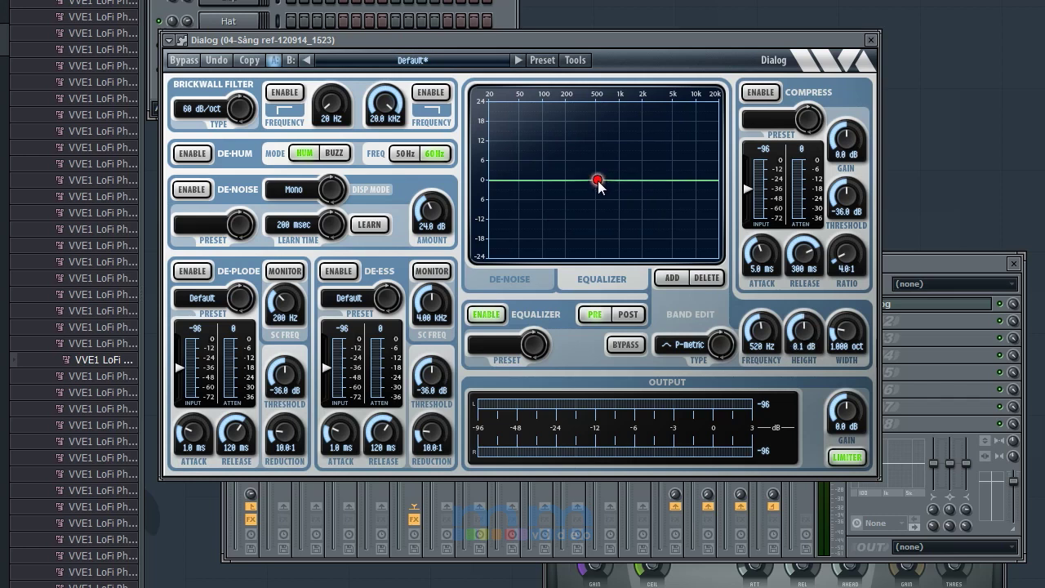
left_click(934, 262)
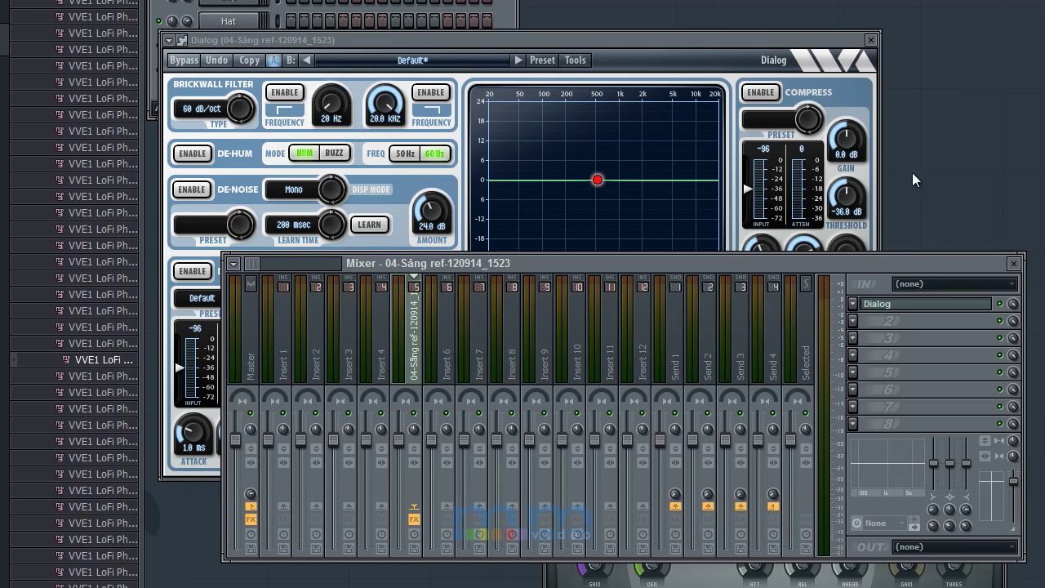
left_click(763, 61)
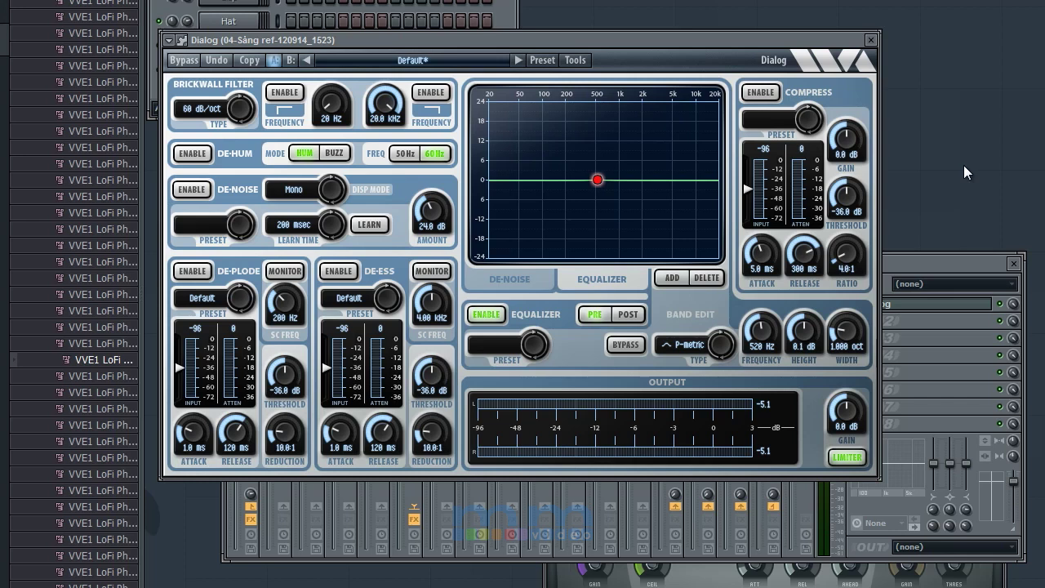
Enable the brickwall filter's low cut at 159 Hz with a slope of 36 dB/oct.
left_click(284, 92)
left_click_drag(331, 101, 347, 80)
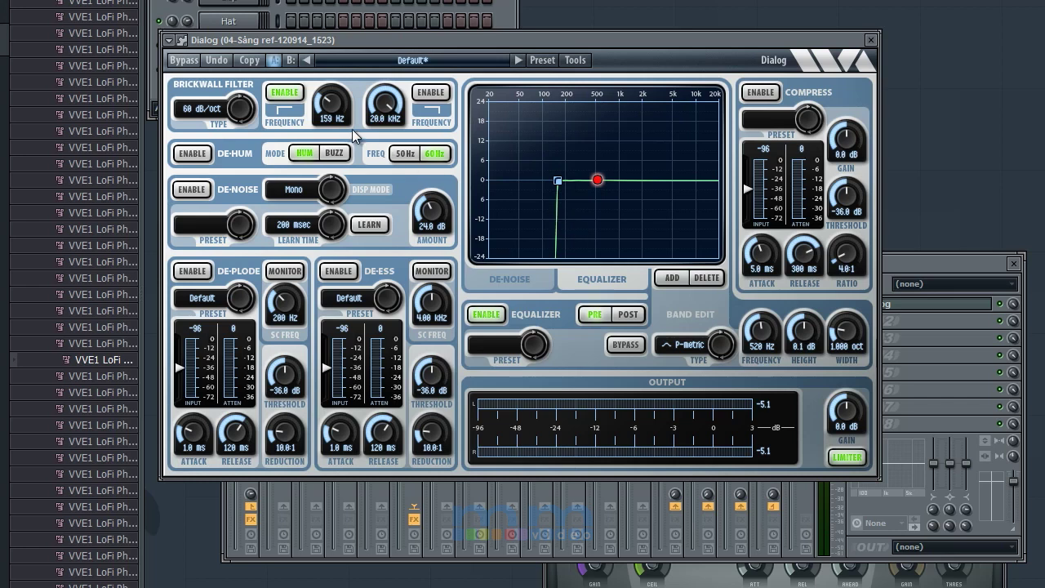
scroll(250, 112, "down", 1)
scroll(250, 112, "down", 1)
scroll(244, 114, "down", 1)
scroll(244, 114, "up", 3)
scroll(243, 114, "down", 2)
Try the brickwall filter's high cut and switch it off again.
left_click(439, 95)
mouse_move(390, 105)
left_mouse_down()
mouse_move(400, 145)
mouse_move(401, 93)
left_mouse_up()
left_click(423, 92)
Move the red equalizer band to 1.18 kHz with a height of -4.6 dB.
left_click_drag(597, 180, 629, 201)
left_click_drag(761, 331, 766, 336)
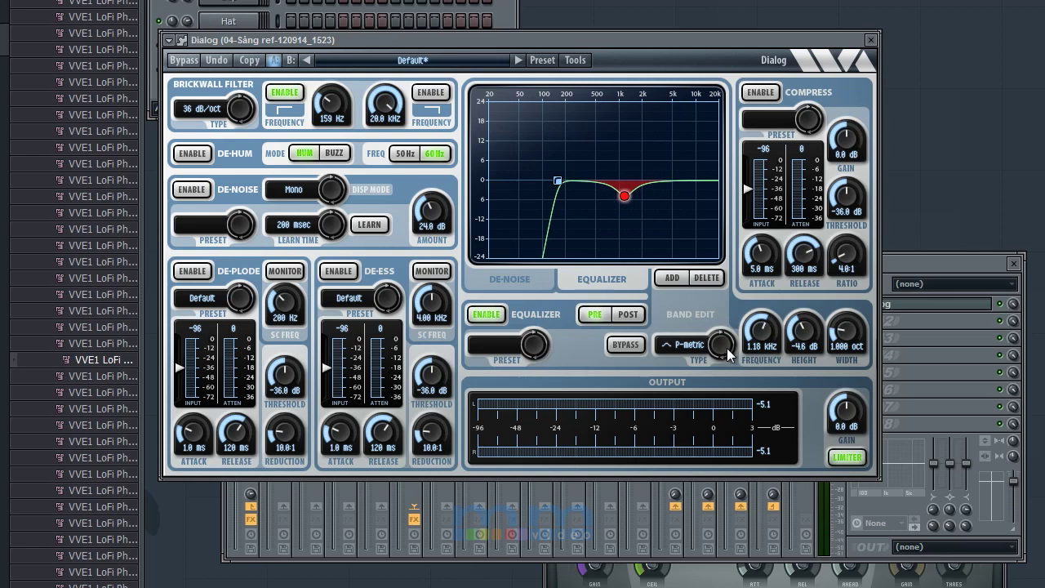
Try the Res LS, Hipass, Notch and Lo Shelf types on the red equalizer band.
mouse_move(727, 348)
left_mouse_down()
mouse_move(687, 345)
mouse_move(732, 348)
left_mouse_up()
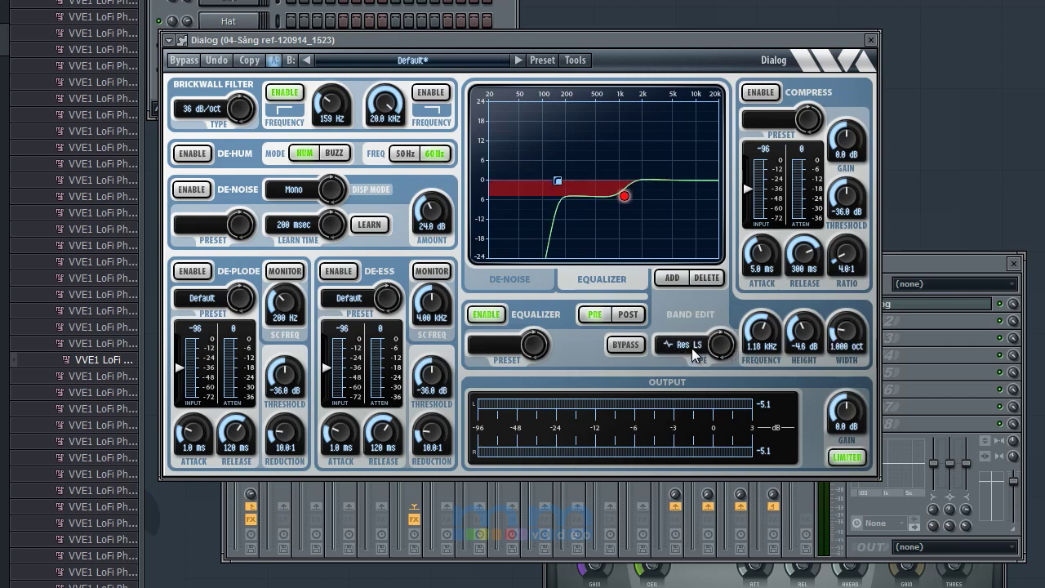
left_click_drag(717, 346, 722, 351)
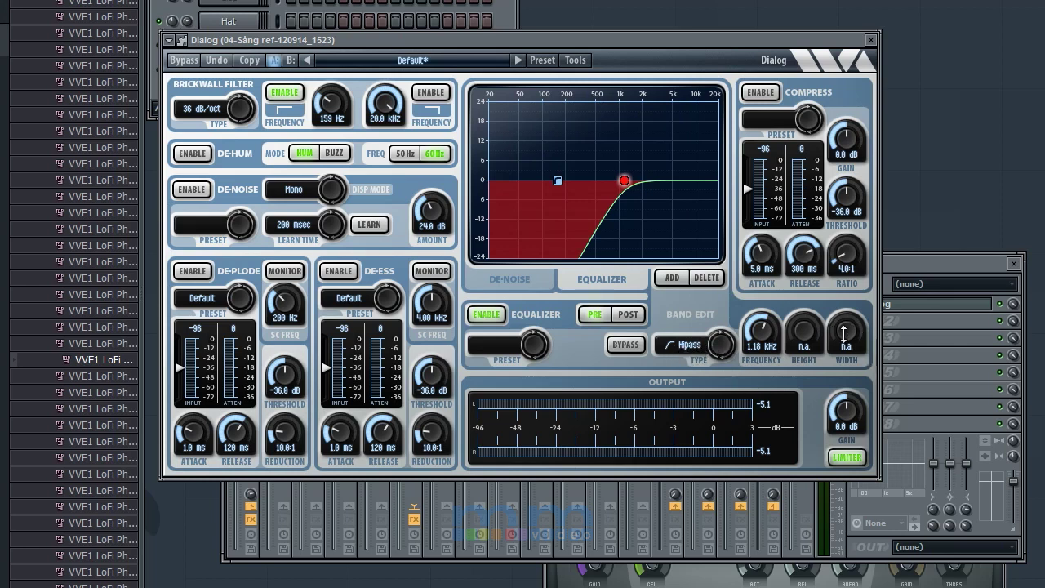
scroll(722, 344, "up", 2)
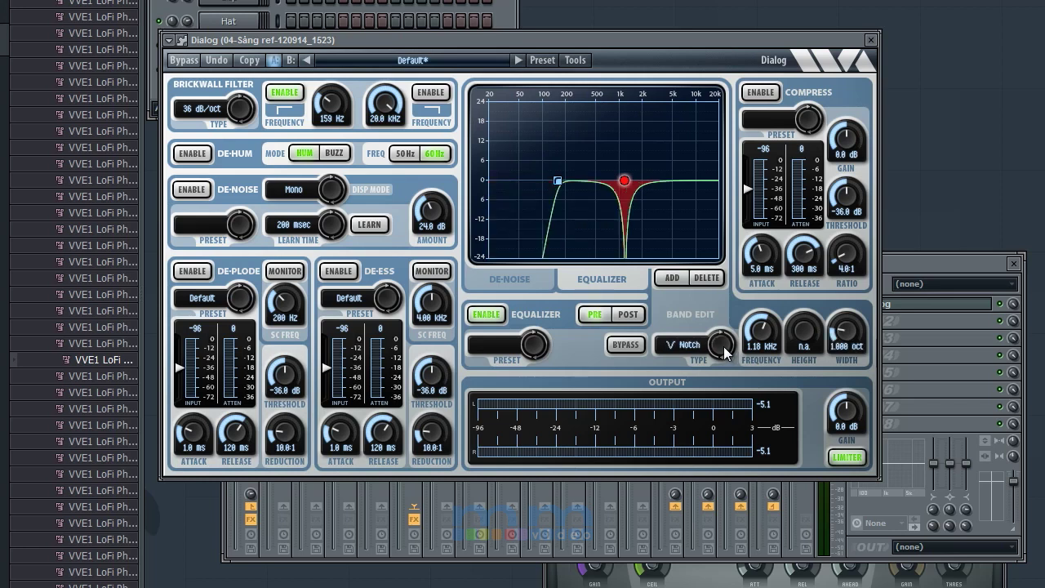
scroll(721, 344, "up", 3)
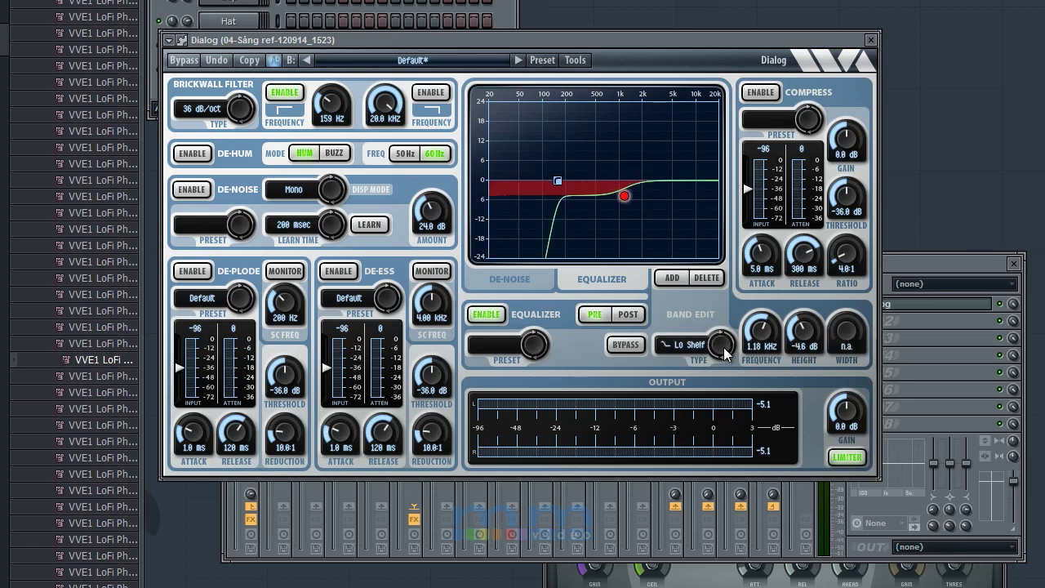
scroll(723, 346, "up", 2)
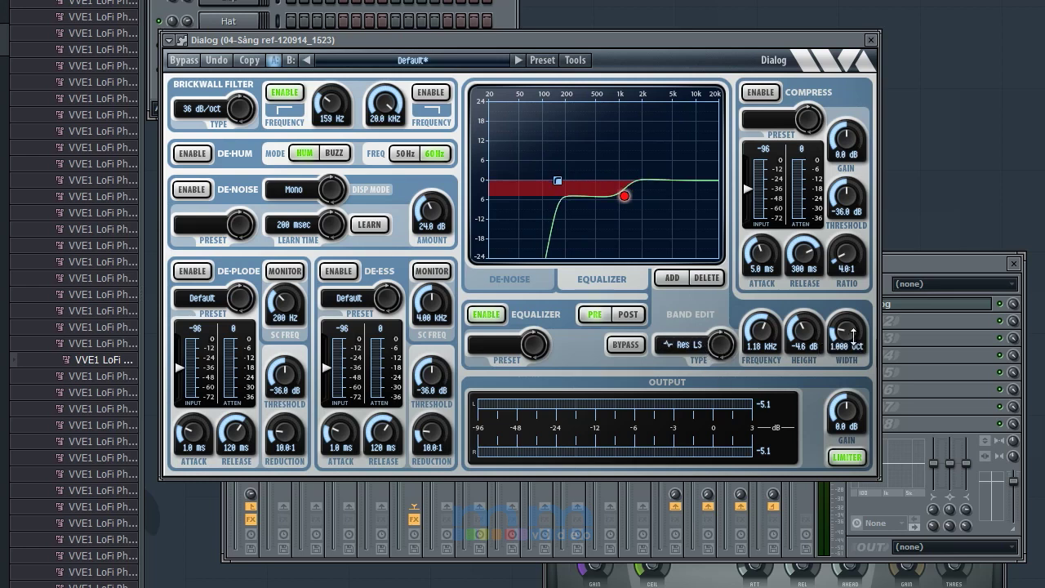
Make the red band P-metric again and set it to 1.55 kHz, -3.7 dB and 2.048 octaves wide.
mouse_move(847, 333)
left_mouse_down()
mouse_move(856, 282)
mouse_move(857, 320)
left_mouse_up()
mouse_move(716, 344)
left_mouse_down()
mouse_move(722, 368)
mouse_move(723, 354)
mouse_move(678, 349)
mouse_move(702, 361)
mouse_move(688, 365)
mouse_move(718, 351)
mouse_move(671, 348)
mouse_move(706, 360)
mouse_move(728, 346)
mouse_move(715, 342)
left_mouse_up()
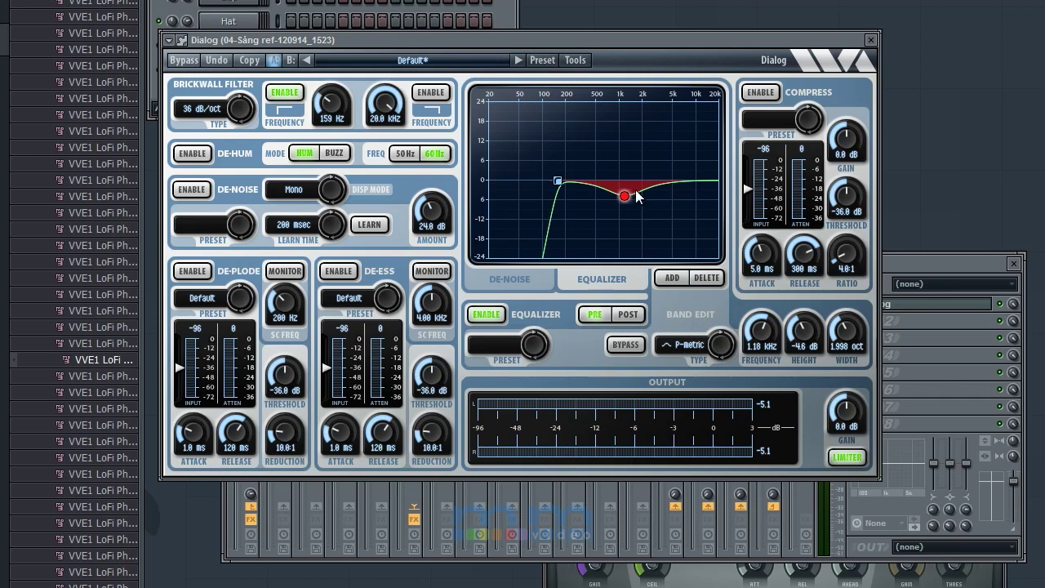
left_click_drag(773, 334, 777, 323)
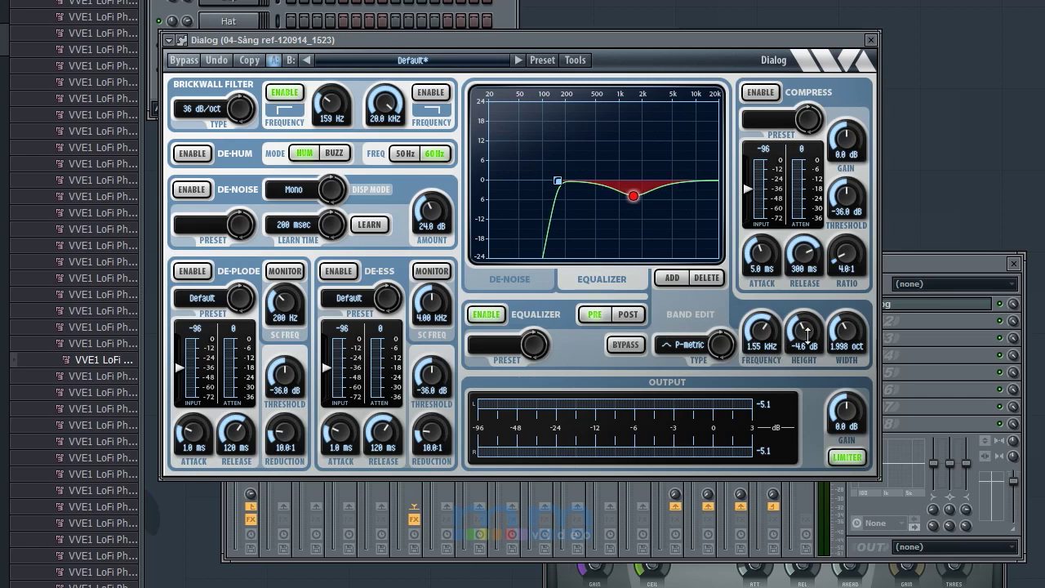
left_click_drag(805, 330, 805, 332)
left_click_drag(809, 330, 809, 323)
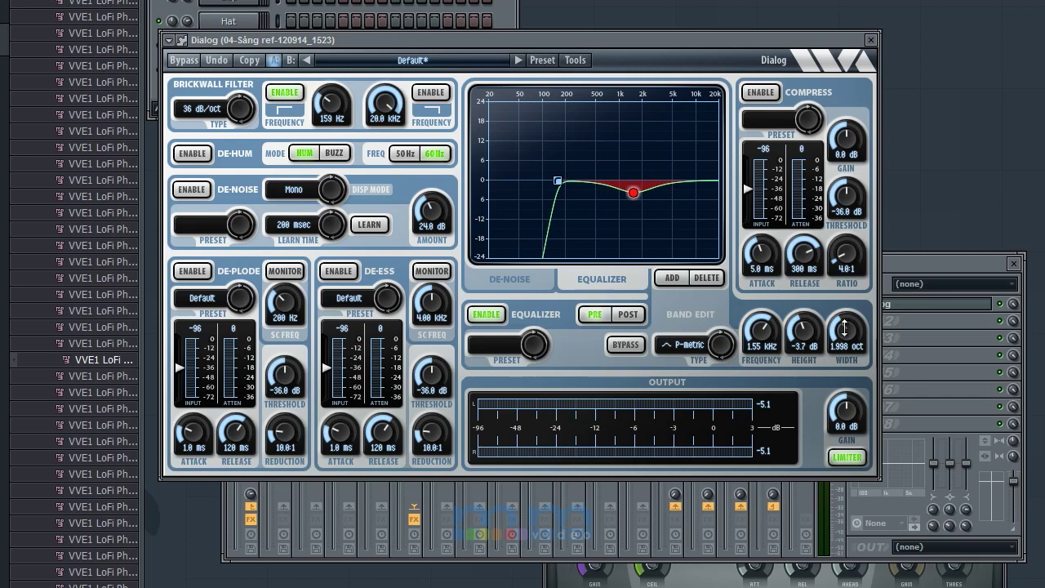
left_click_drag(844, 329, 841, 320)
Add three boosted equalizer bands: an orange one above 10 kHz, a yellow one at 573 Hz and a green one at 70 Hz.
mouse_move(697, 176)
left_mouse_down()
mouse_move(699, 157)
mouse_move(692, 166)
mouse_move(709, 176)
left_mouse_up()
left_click(600, 165)
left_click_drag(566, 161, 527, 170)
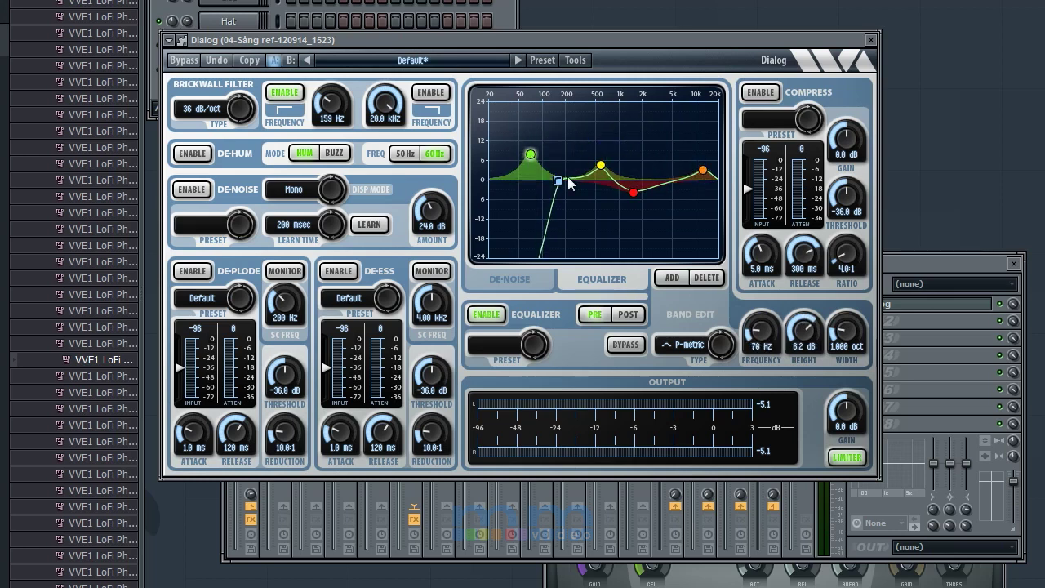
Delete the green 70 Hz and yellow 573 Hz equalizer bands.
left_click(704, 278)
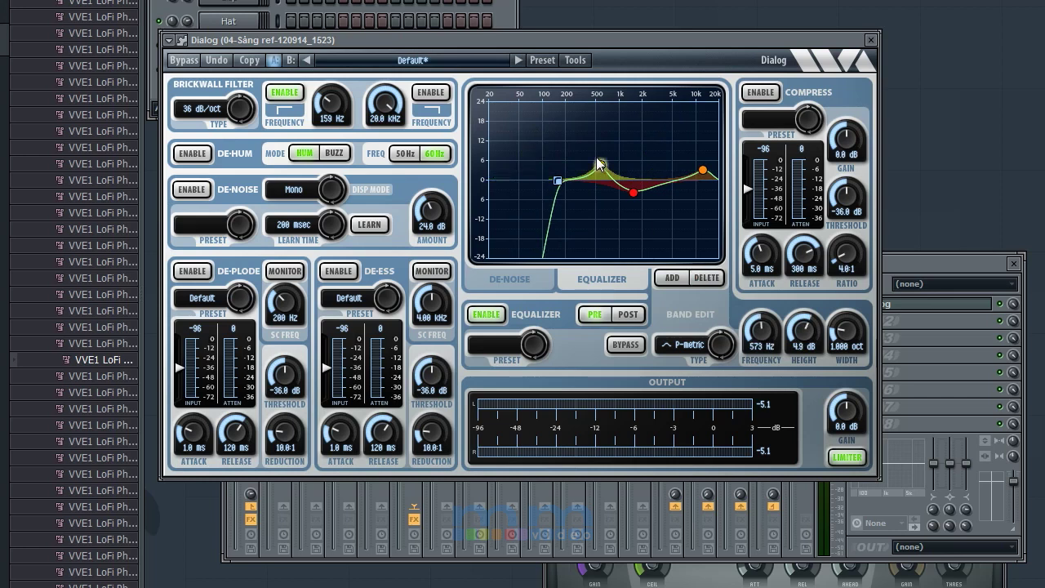
left_click(704, 278)
Turn the orange band into a Hi Shelf at 10.2 kHz with a height of 3.9 dB.
left_click_drag(703, 170, 703, 168)
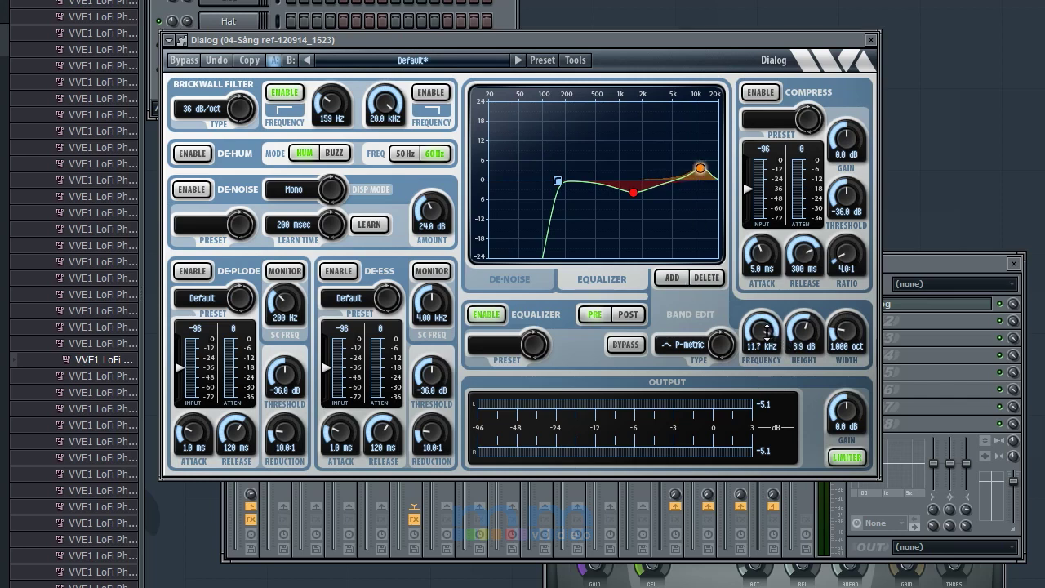
left_click_drag(765, 331, 767, 339)
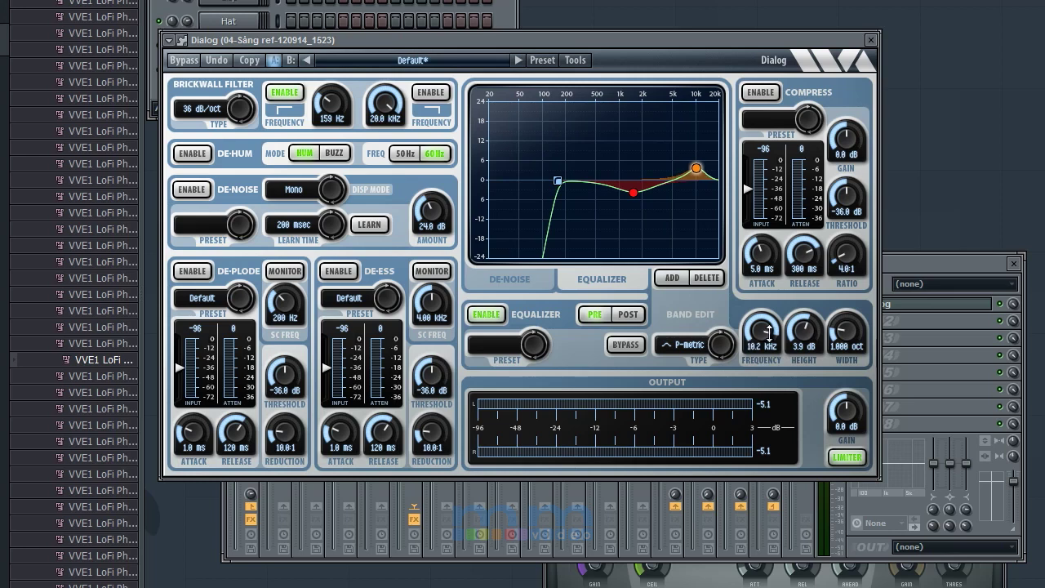
left_click_drag(723, 343, 724, 350)
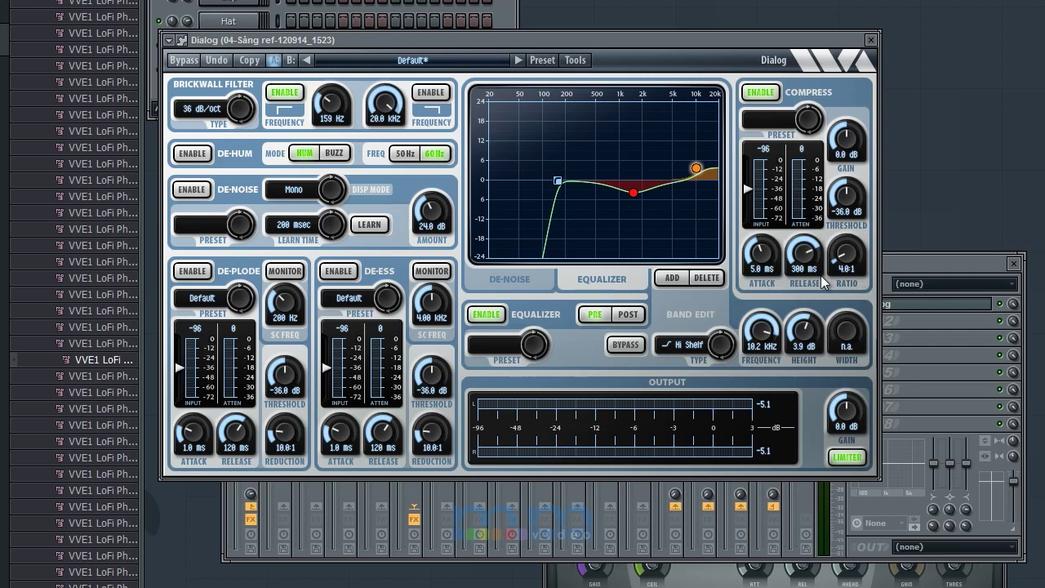
Enable the compressor with 5.3 dB gain, -20.9 dB threshold, 5.5:1 ratio and 1.5 ms attack.
left_click_drag(850, 139, 853, 124)
left_click_drag(845, 196, 846, 175)
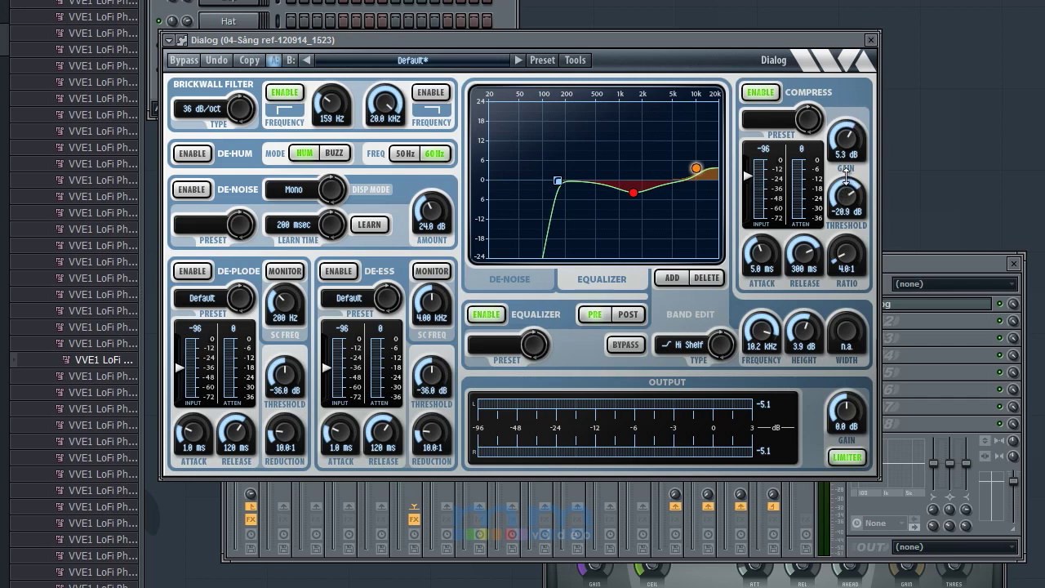
left_click_drag(847, 260, 846, 258)
left_click_drag(762, 252, 763, 261)
Play the vocal and compare it with the compressor off and on, then stop playback.
key("space")
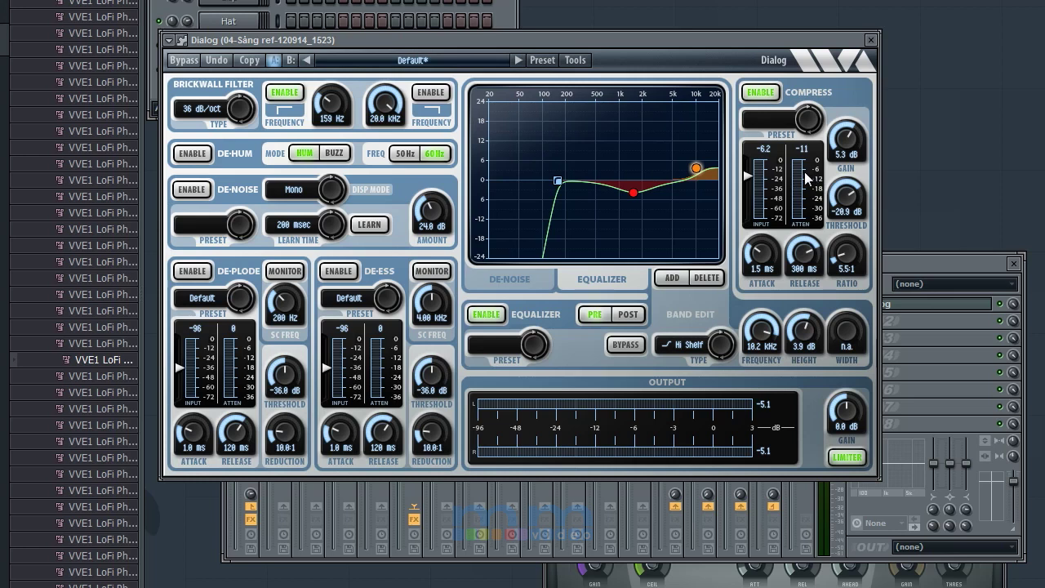
left_click(765, 94)
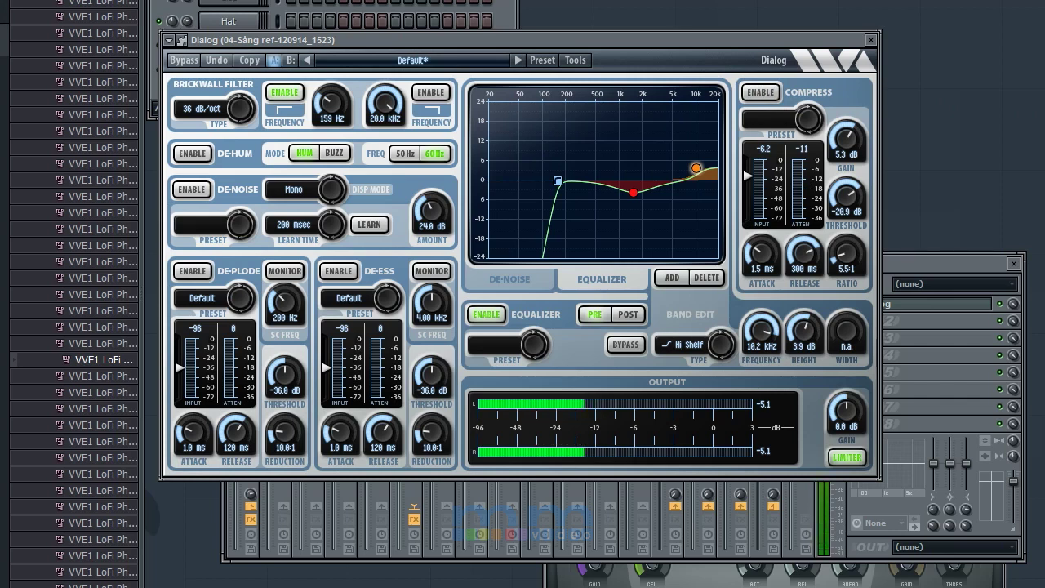
left_click(775, 92)
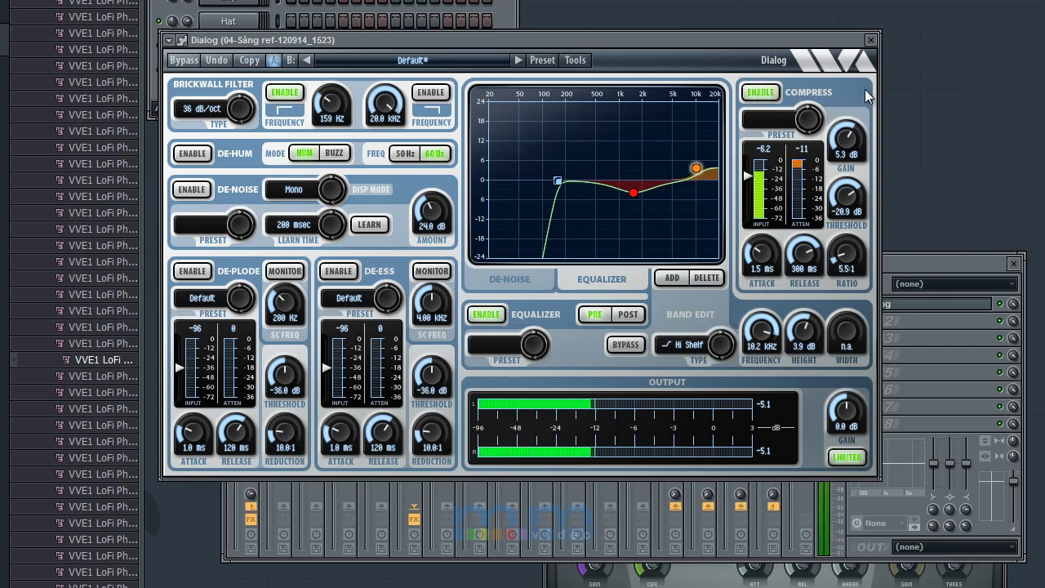
key("space")
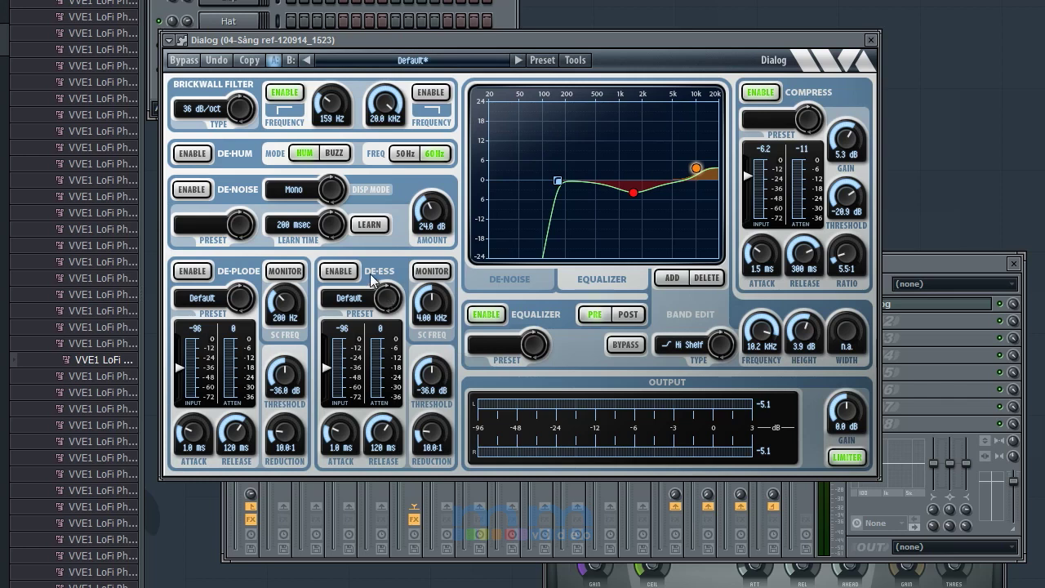
Enable De-Ess with a side-chain frequency of 5.06 kHz and audition it with monitoring on and off.
left_click(340, 272)
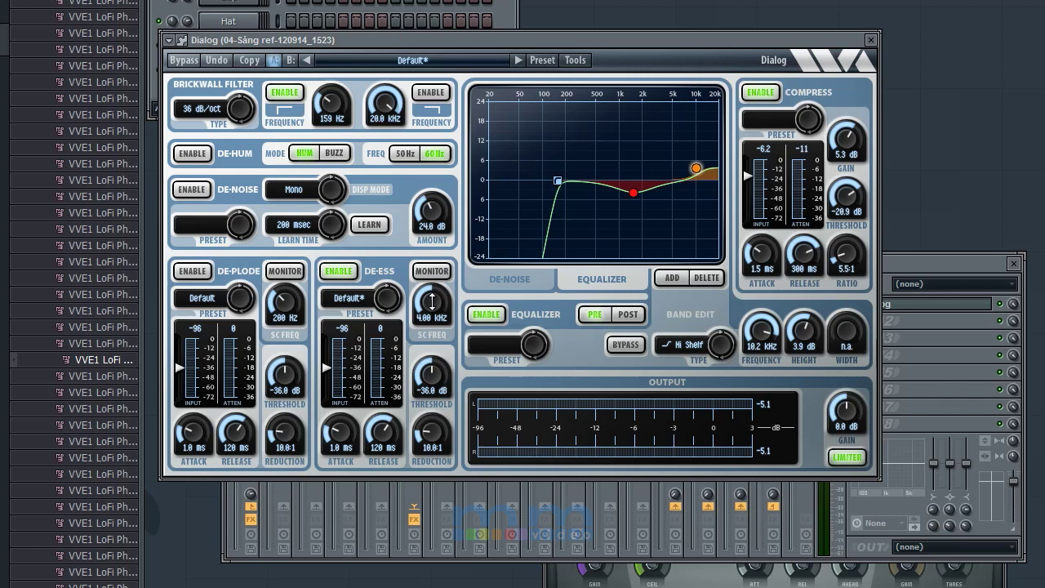
mouse_move(436, 302)
left_mouse_down()
mouse_move(440, 279)
mouse_move(440, 288)
left_mouse_up()
left_click(433, 272)
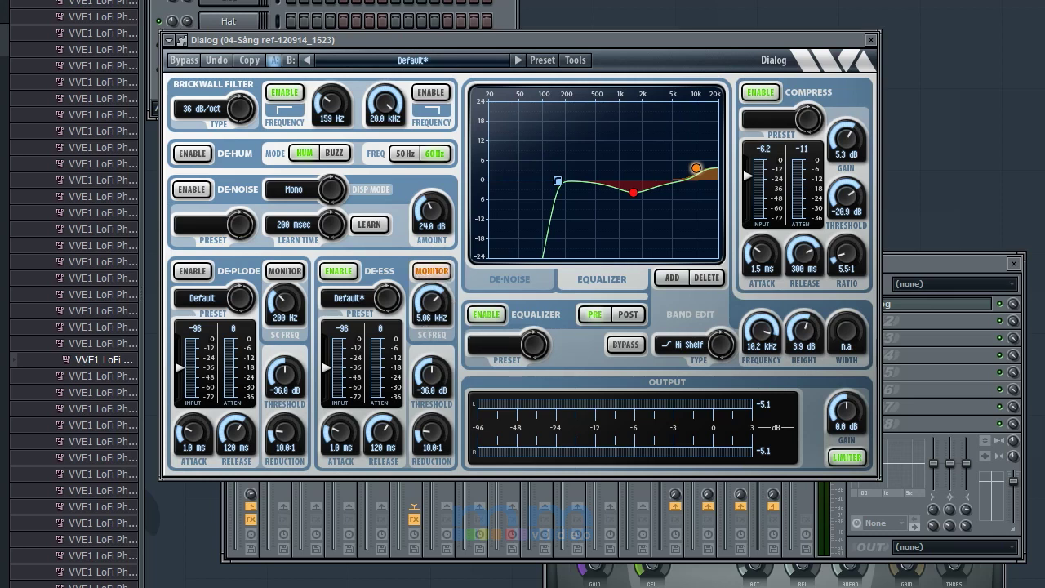
key("space")
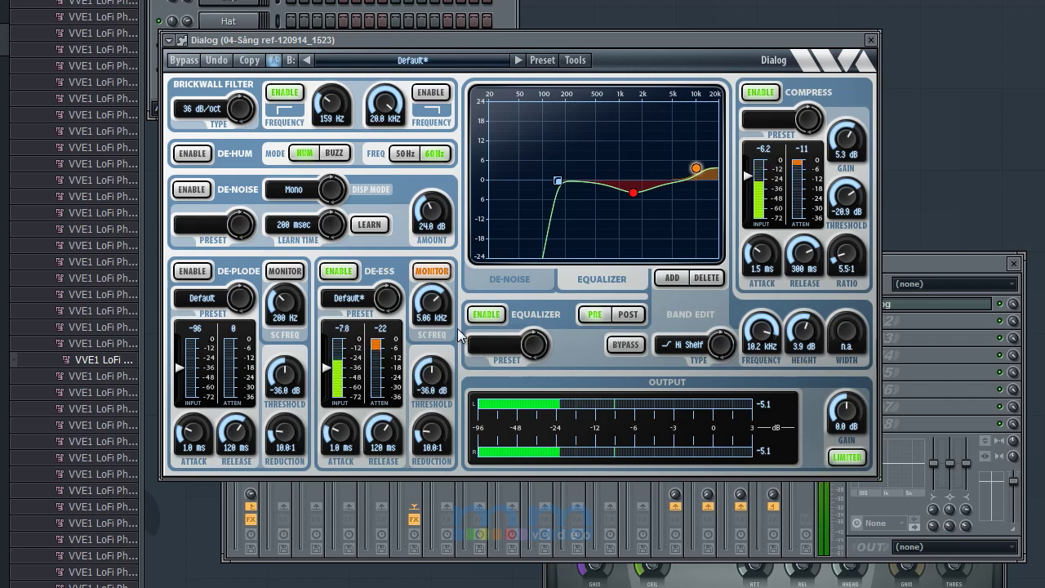
left_click(438, 272)
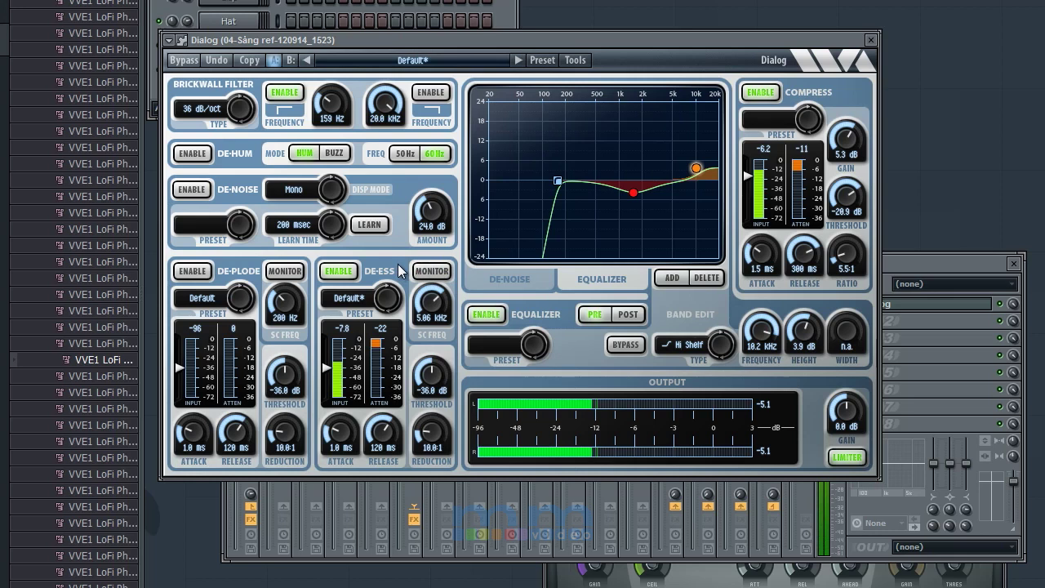
key("space")
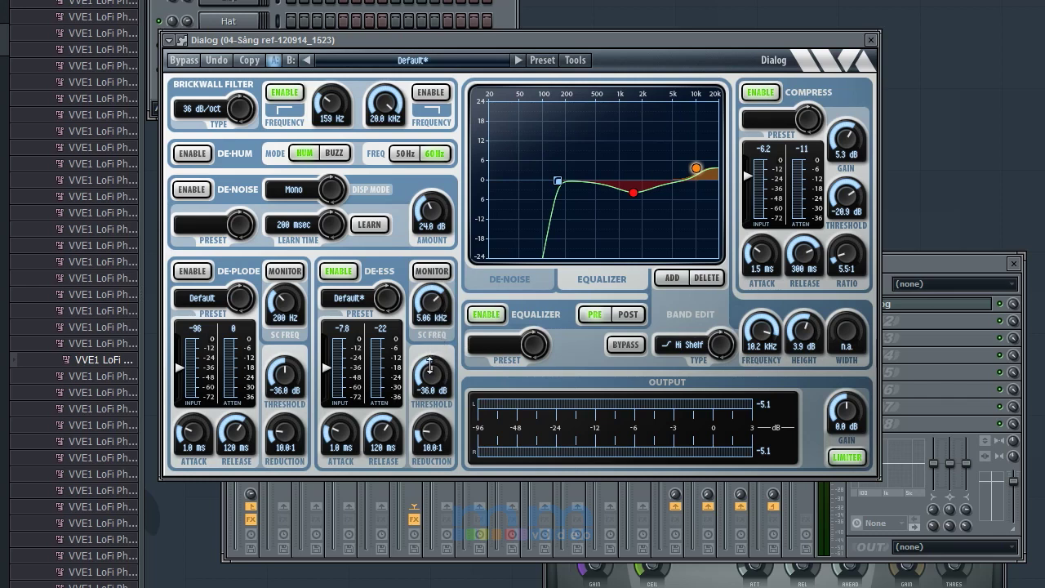
Set the De-Ess threshold to -20.2 dB and reduction to 5.1:1, checking the effect during playback.
left_click_drag(436, 370, 444, 354)
left_click_drag(431, 432, 438, 441)
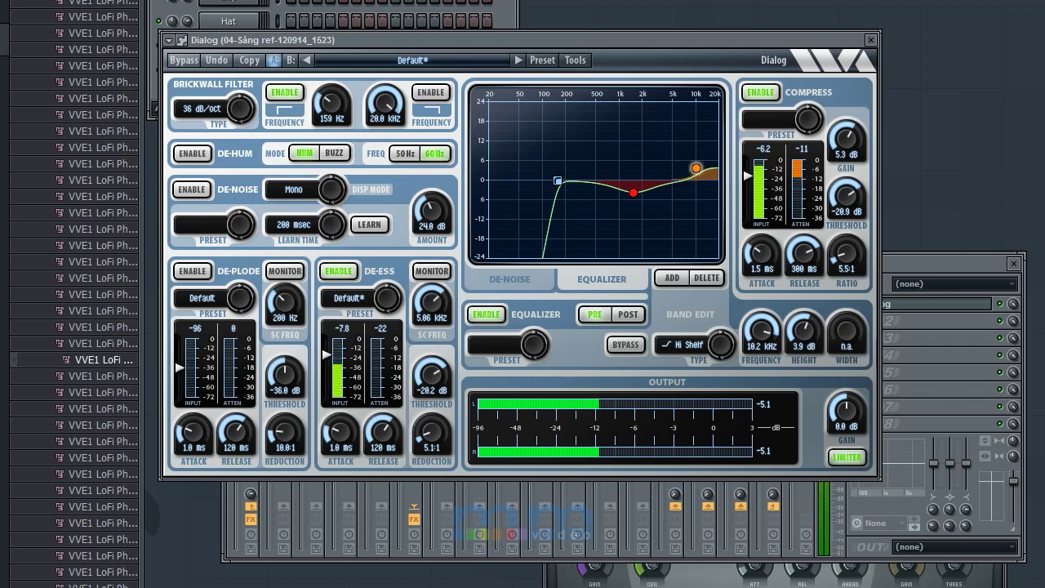
key("space")
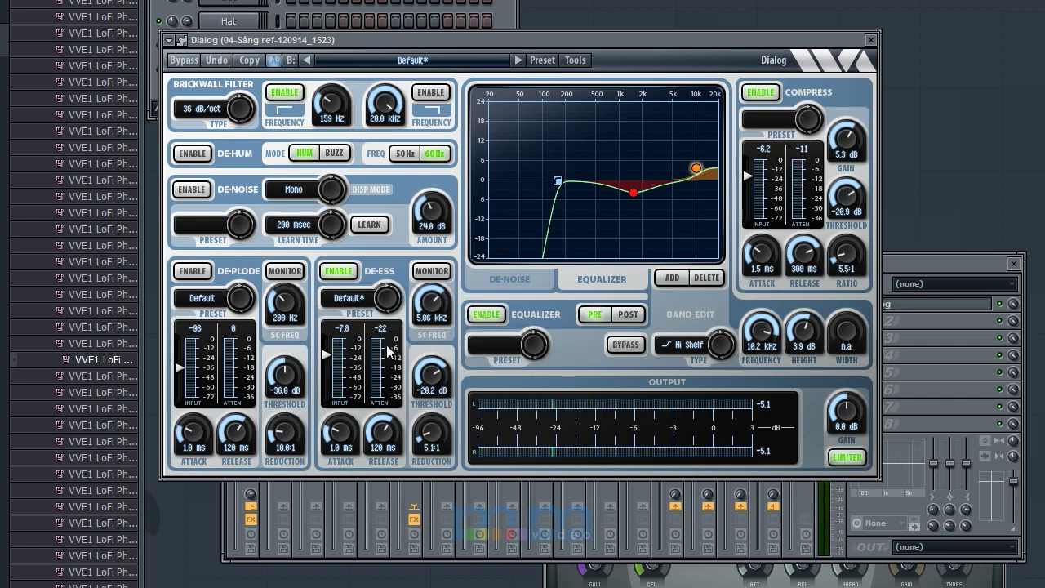
key("space")
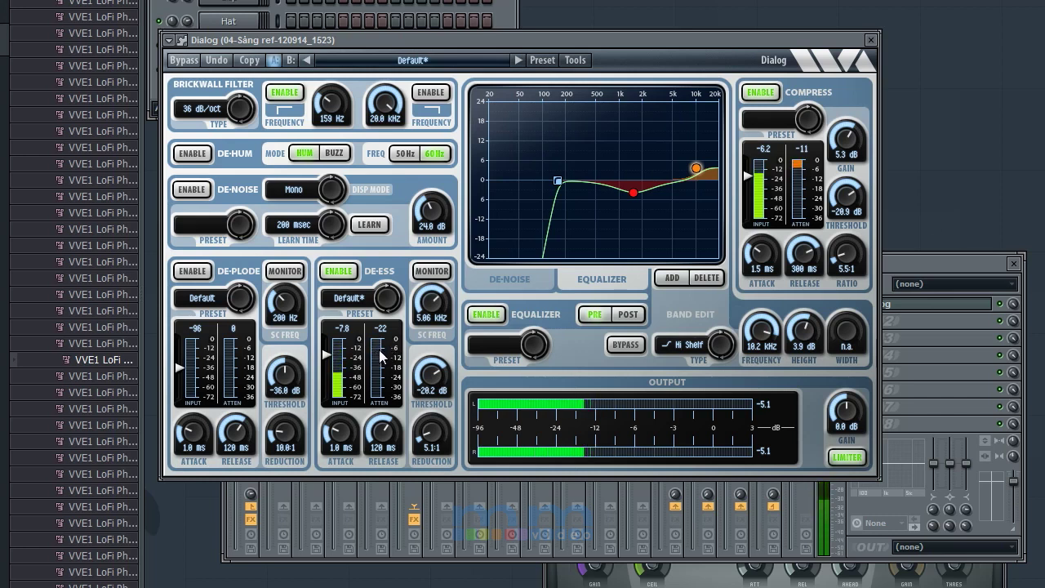
key("space")
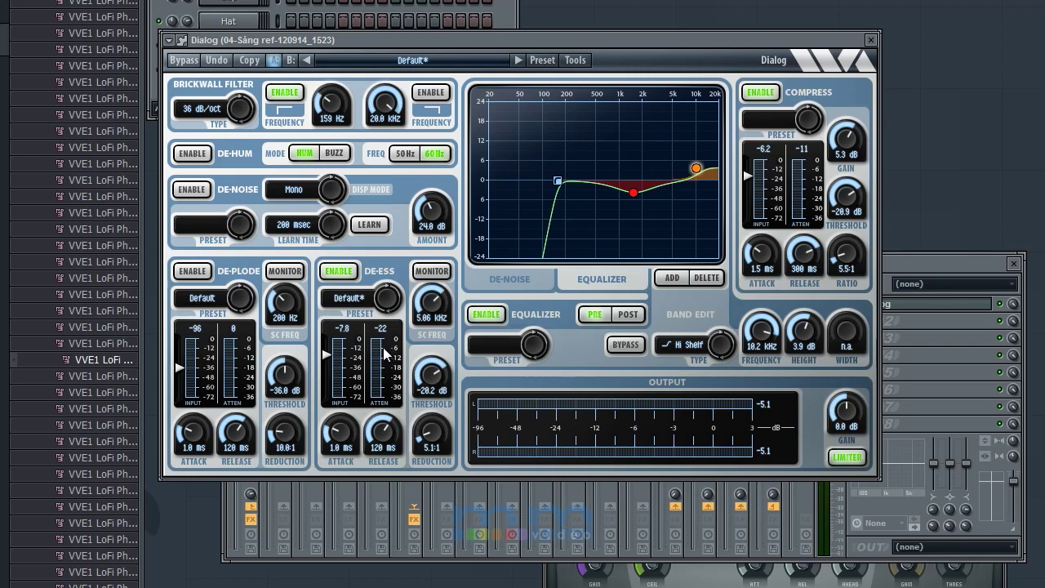
Enable De-Noise, learn the noise profile during playback and set the amount to 36.6 dB.
left_click(193, 193)
key("space")
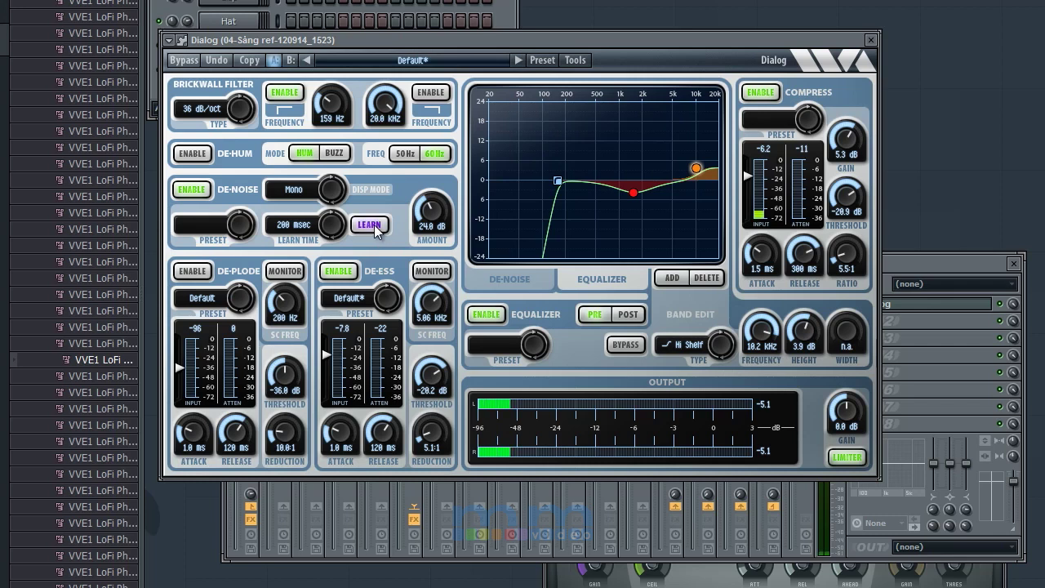
left_click_drag(422, 217, 444, 106)
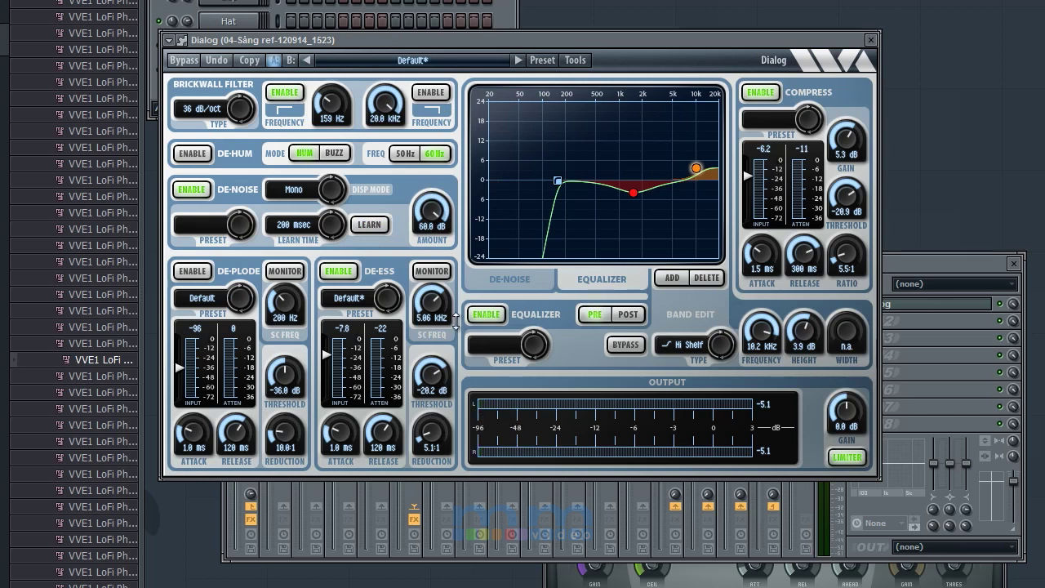
left_click_drag(426, 217, 425, 259)
Compare the plug-in's A and B settings by switching back and forth, finishing on A.
left_click(289, 60)
left_click(275, 61)
left_click(289, 60)
left_click(275, 60)
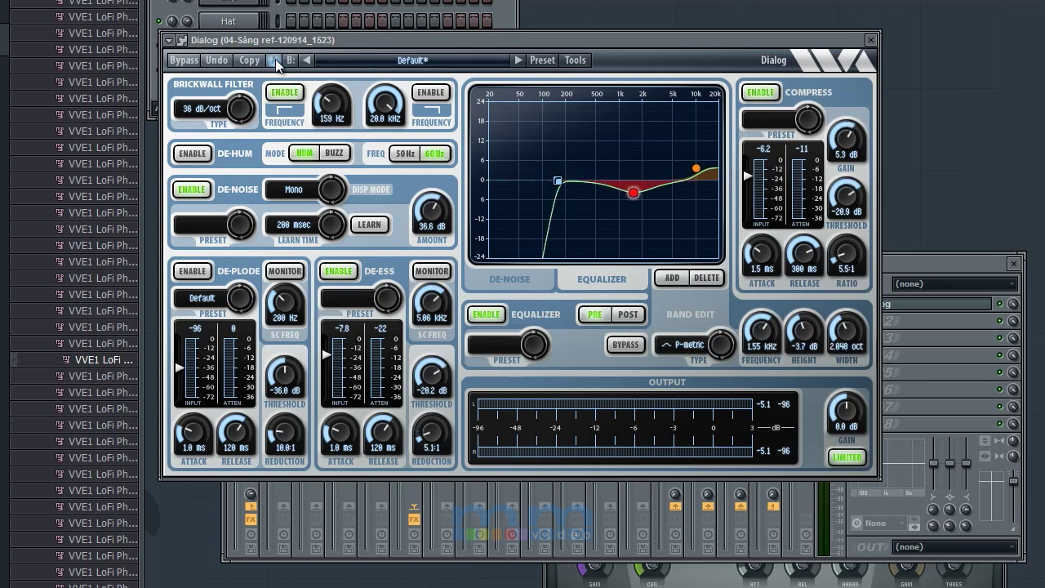
left_click(289, 60)
left_click(274, 60)
left_click(289, 61)
left_click(275, 60)
left_click(289, 60)
left_click(274, 61)
left_click(289, 61)
left_click(276, 58)
left_click(290, 60)
left_click(275, 58)
Play the vocal and compare it with the whole plug-in bypassed and active.
key("space")
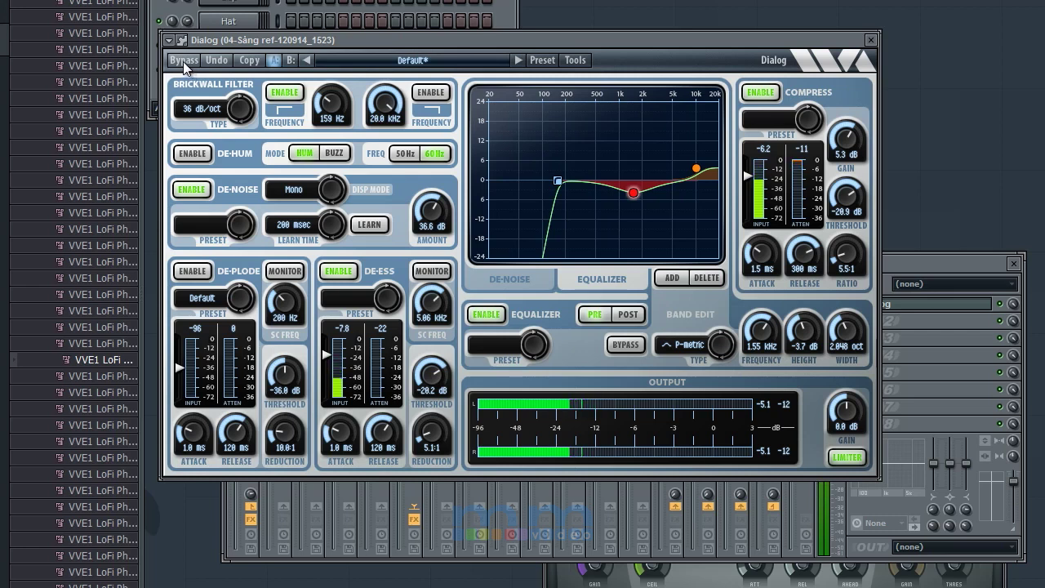
left_click(182, 63)
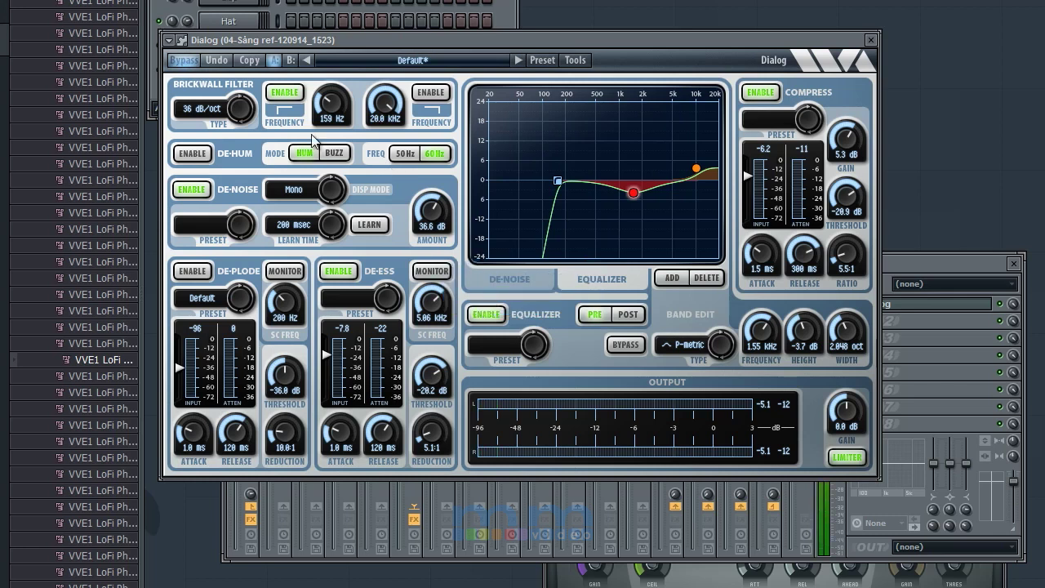
left_click(188, 61)
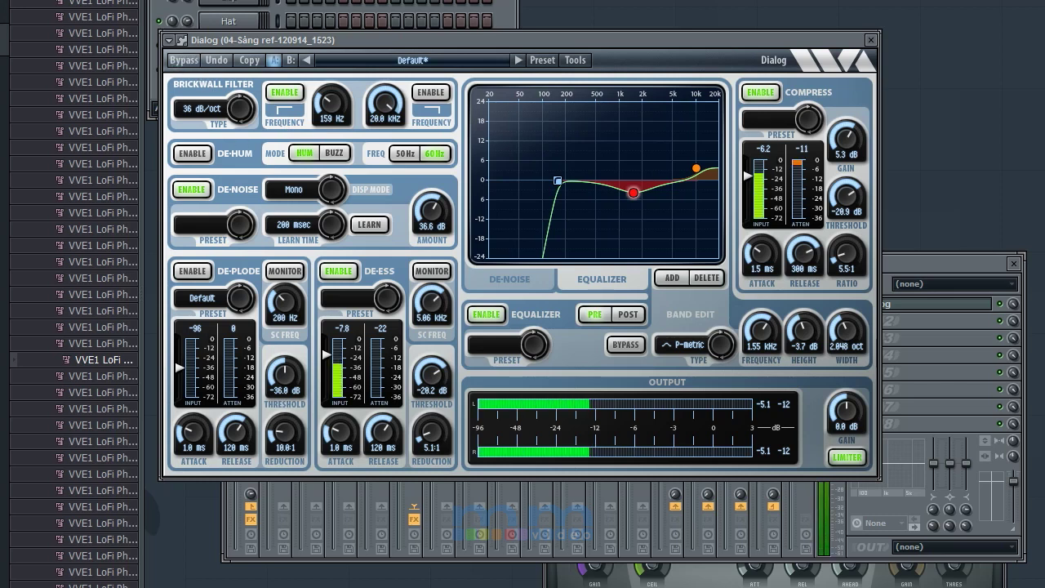